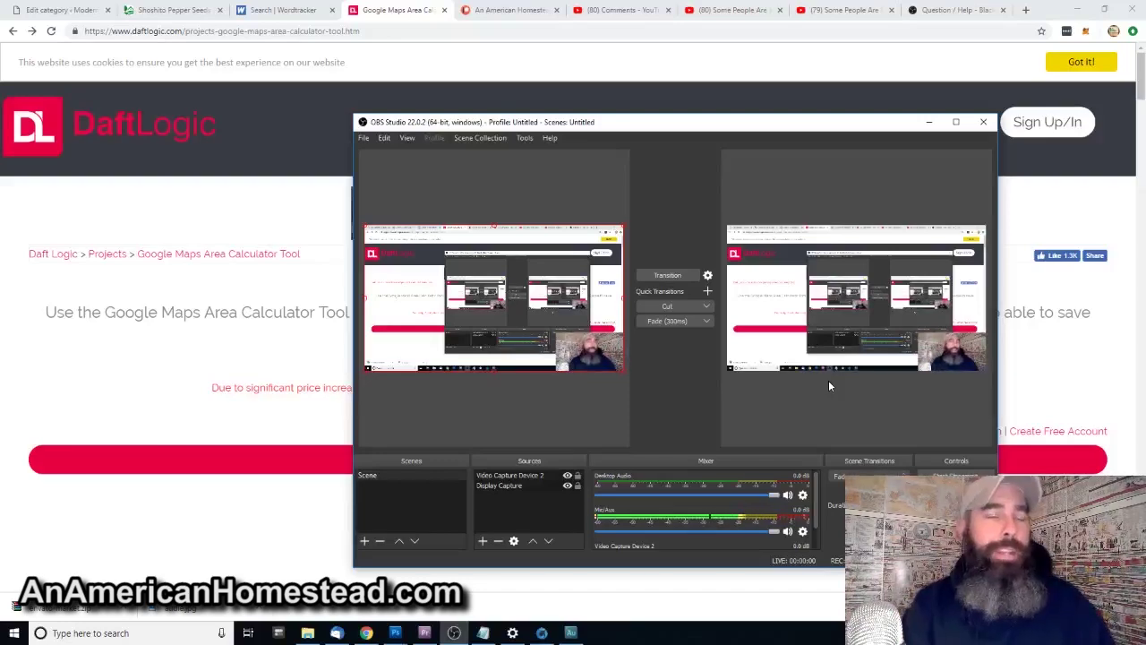
- Go back to the acre calculator search results, then forward to the Daft Logic Area Calculator page
{"action": "left_click", "coordinate": [13, 31]}
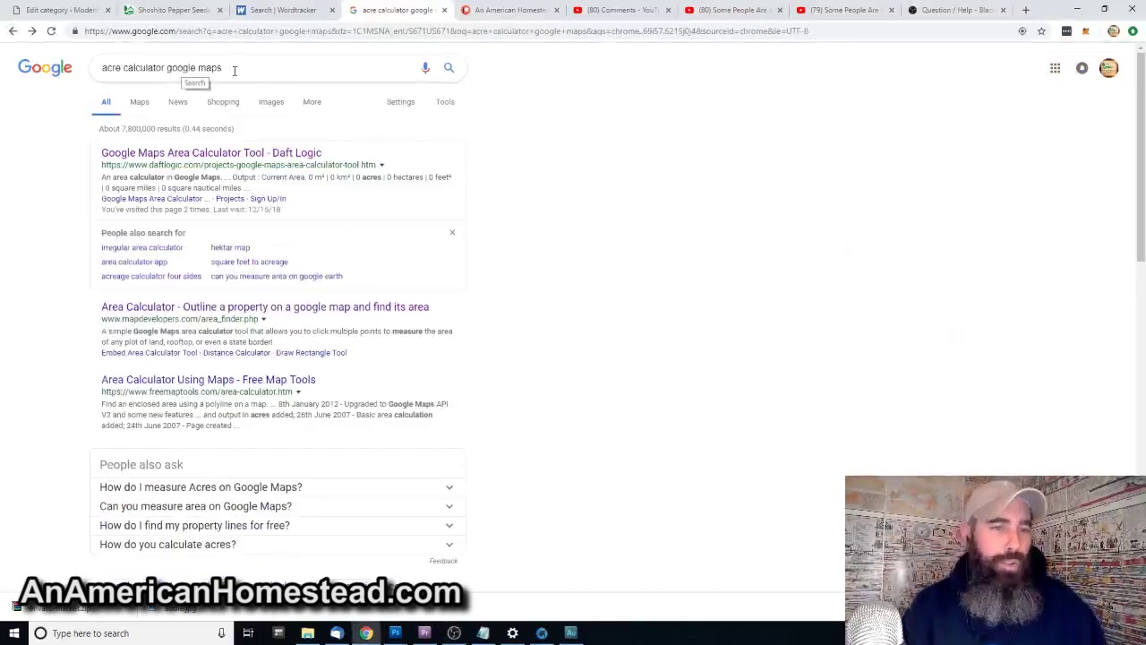
{"action": "left_click", "coordinate": [31, 30]}
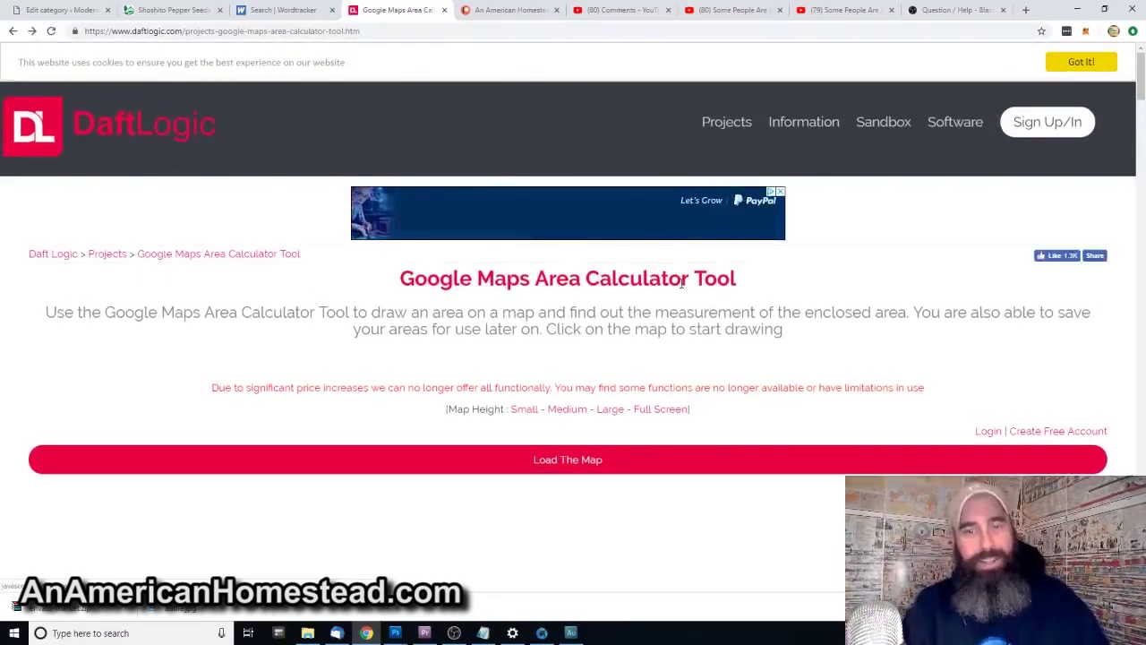
- Load the map in the Daft Logic area calculator
{"action": "left_click_drag", "start_coordinate": [1142, 79], "coordinate": [1143, 113]}
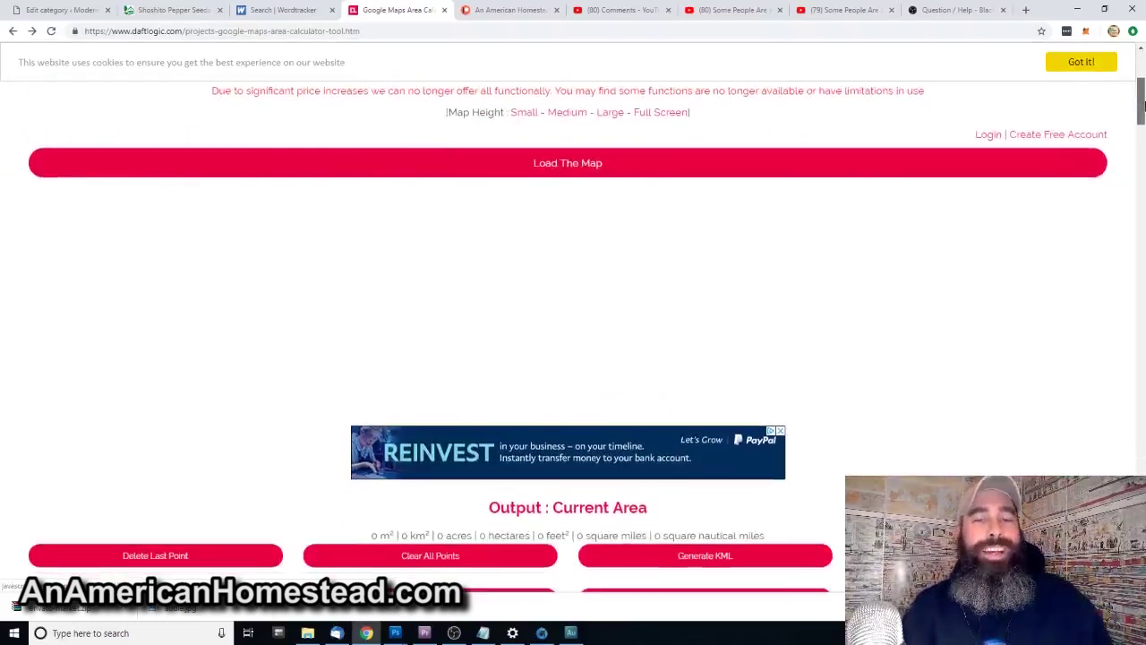
{"action": "left_click", "coordinate": [564, 169]}
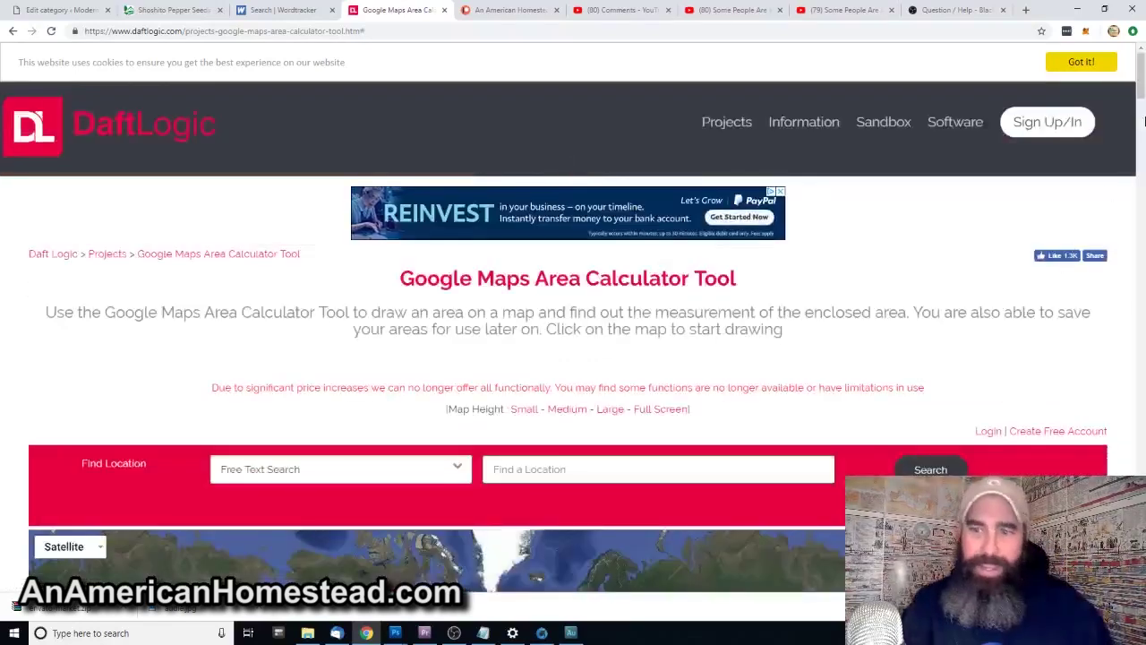
{"action": "left_click_drag", "start_coordinate": [1142, 90], "coordinate": [1142, 123]}
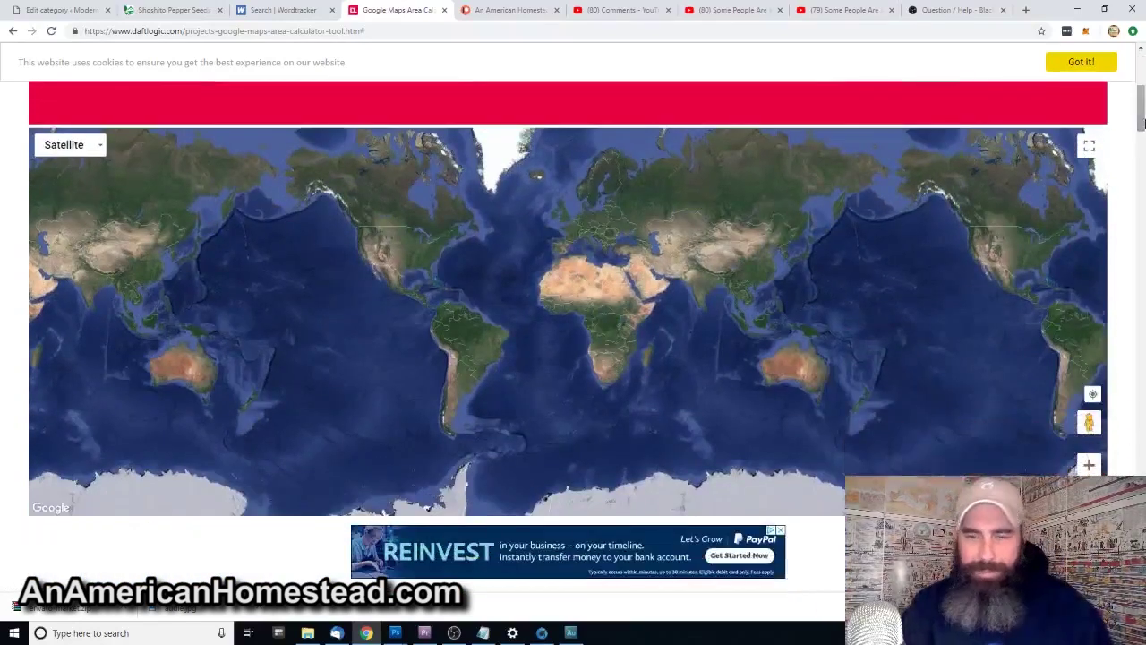
- Pan and zoom the map from the Americas down to southern Missouri
{"action": "left_click_drag", "start_coordinate": [413, 258], "coordinate": [583, 300]}
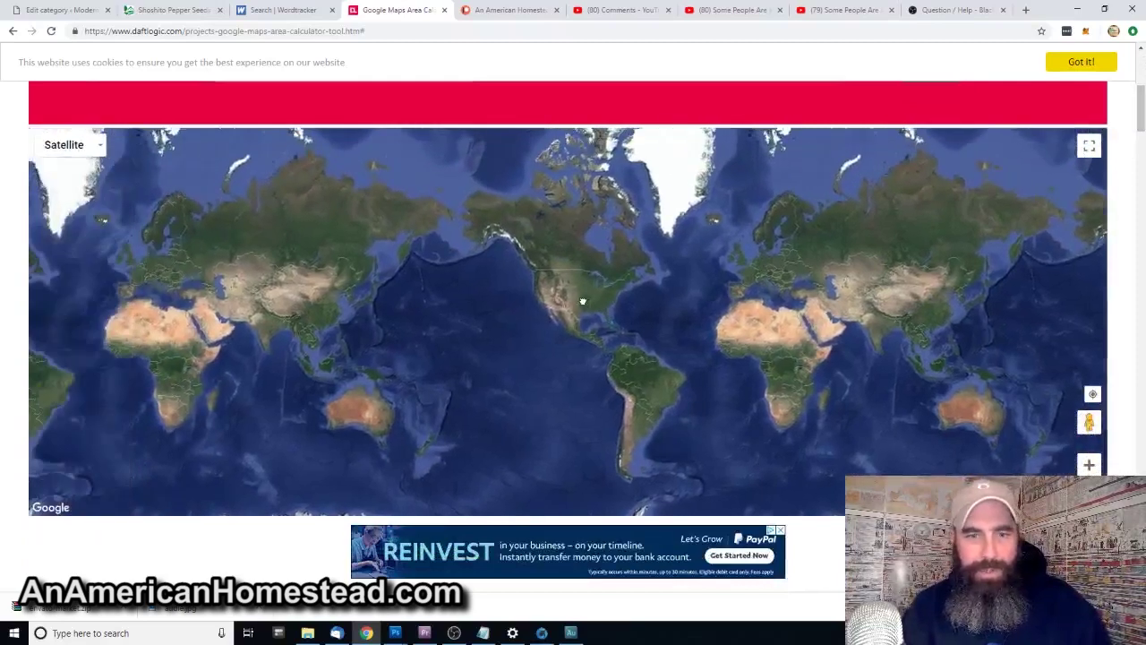
{"action": "left_click", "coordinate": [1090, 466]}
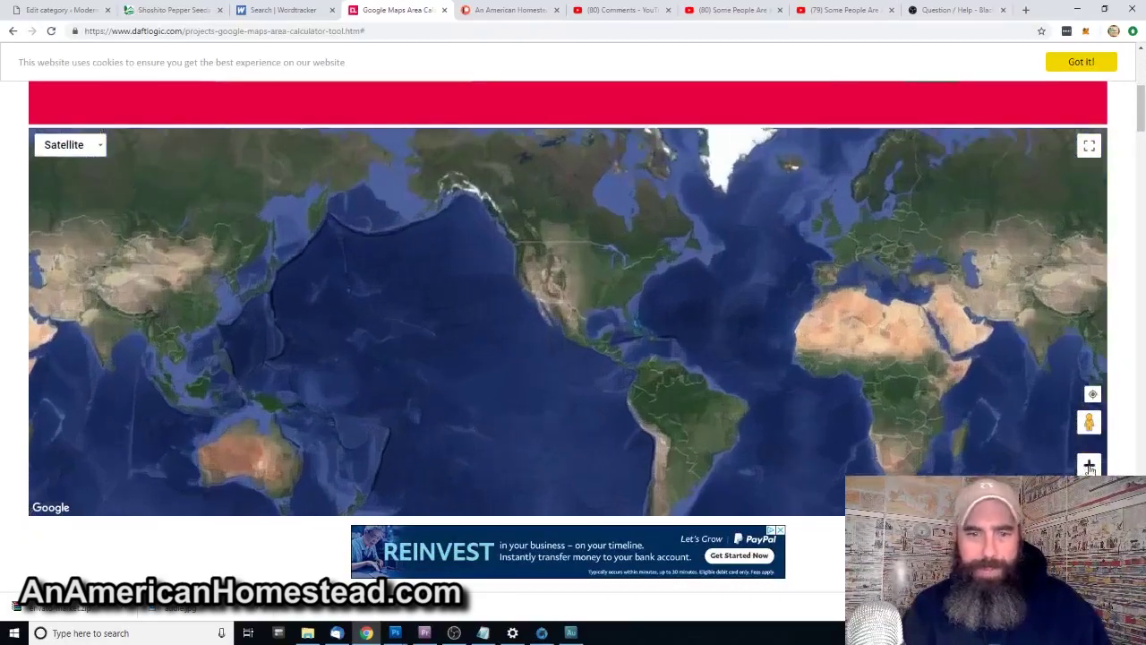
{"action": "left_click", "coordinate": [1090, 467]}
{"action": "left_click", "coordinate": [1089, 466]}
{"action": "left_click_drag", "start_coordinate": [796, 256], "coordinate": [685, 437]}
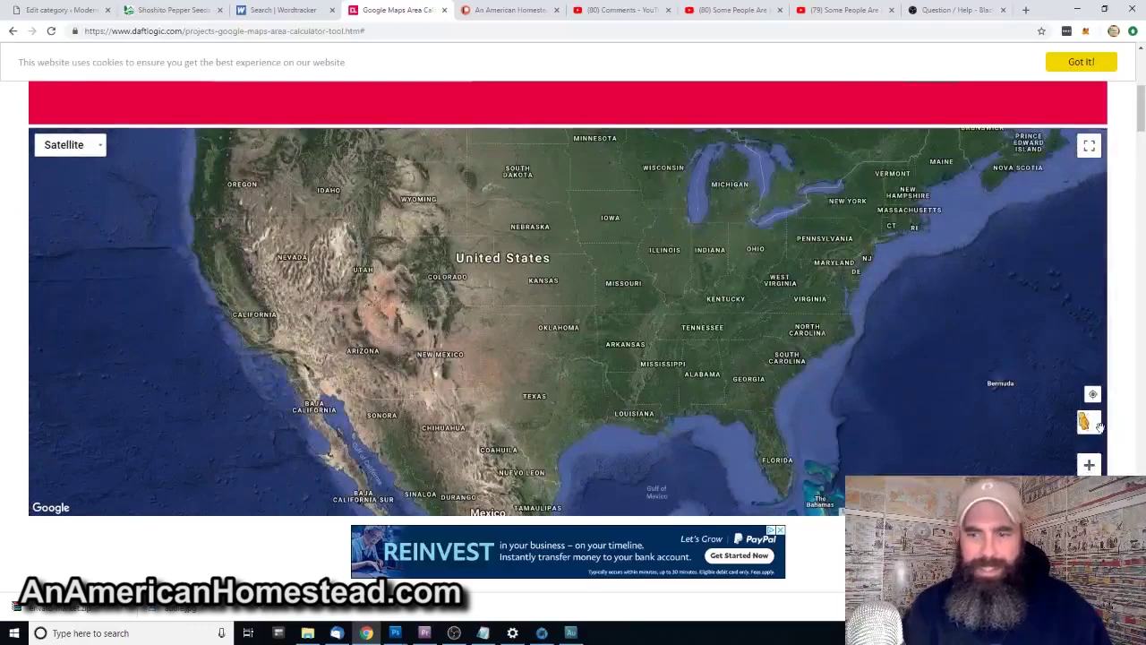
{"action": "left_click", "coordinate": [1090, 464]}
{"action": "left_click", "coordinate": [1090, 465]}
{"action": "left_click_drag", "start_coordinate": [908, 286], "coordinate": [593, 355]}
{"action": "left_click", "coordinate": [1089, 465]}
{"action": "left_click", "coordinate": [1089, 464]}
{"action": "left_click", "coordinate": [1089, 465]}
- Close in past Ellington and Gads Hill onto the field beside Sinking Creek and Route 430
{"action": "scroll", "coordinate": [497, 336], "scroll_direction": "down", "scroll_amount": 3}
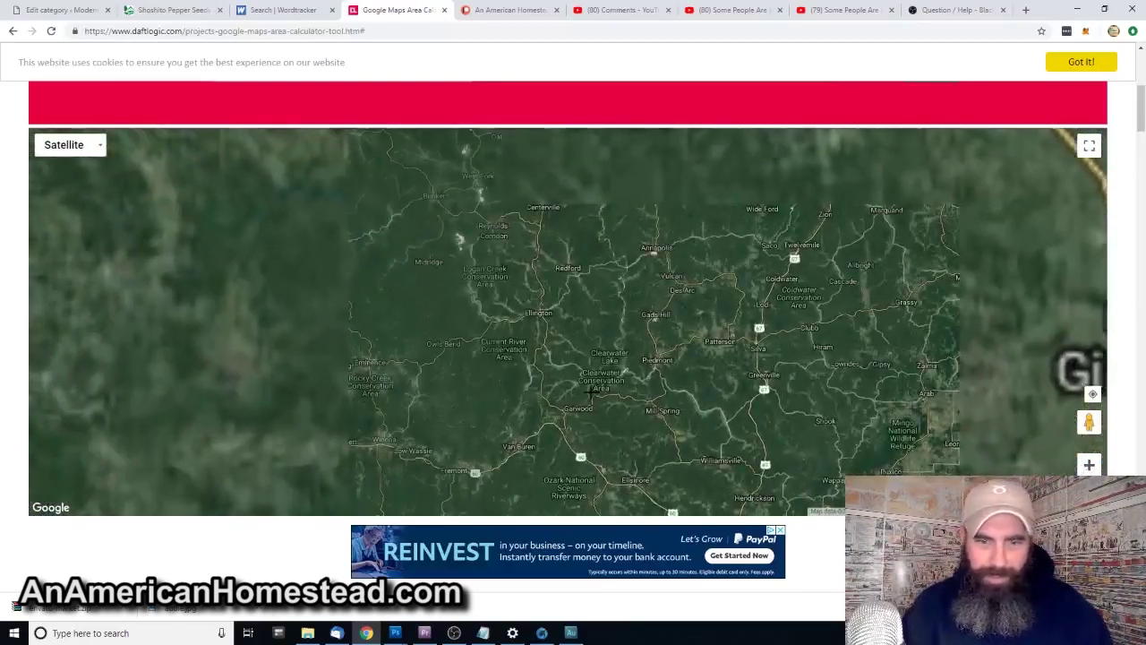
{"action": "left_click", "coordinate": [1089, 465]}
{"action": "left_click", "coordinate": [1089, 465]}
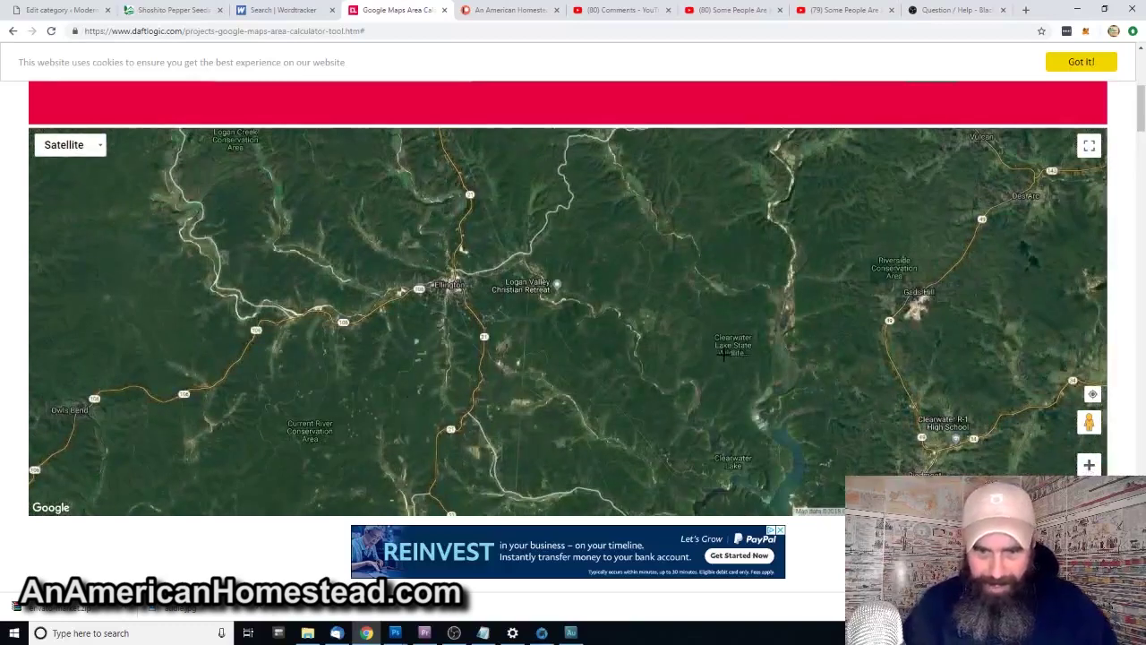
{"action": "left_click_drag", "start_coordinate": [724, 354], "coordinate": [480, 395]}
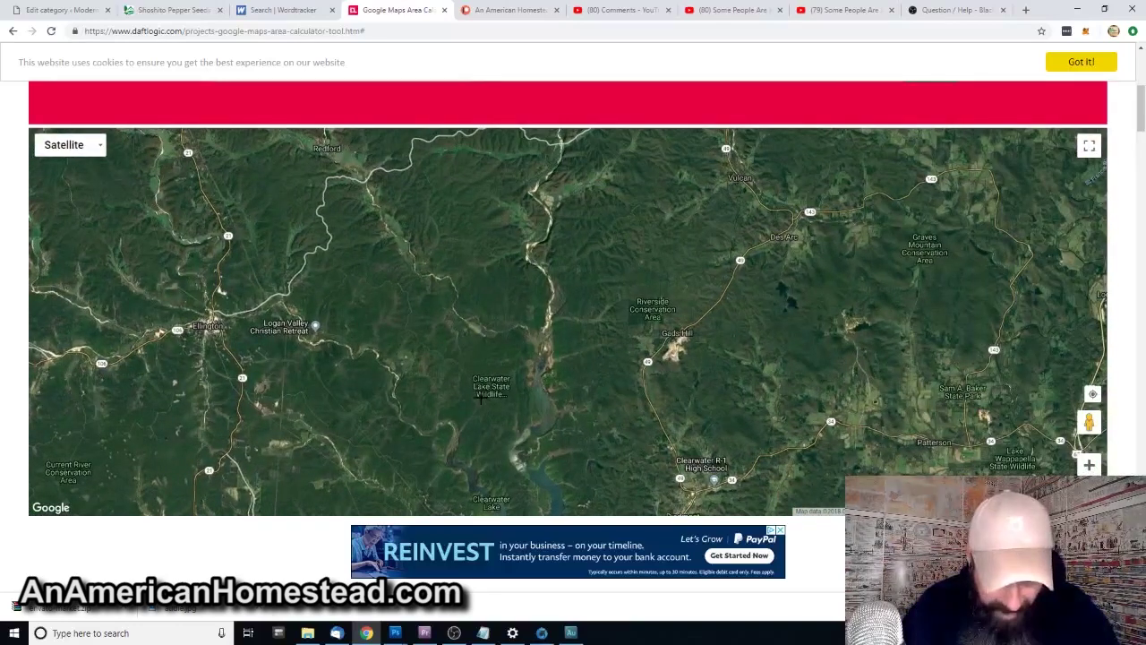
{"action": "scroll", "coordinate": [564, 327], "scroll_direction": "up", "scroll_amount": 3}
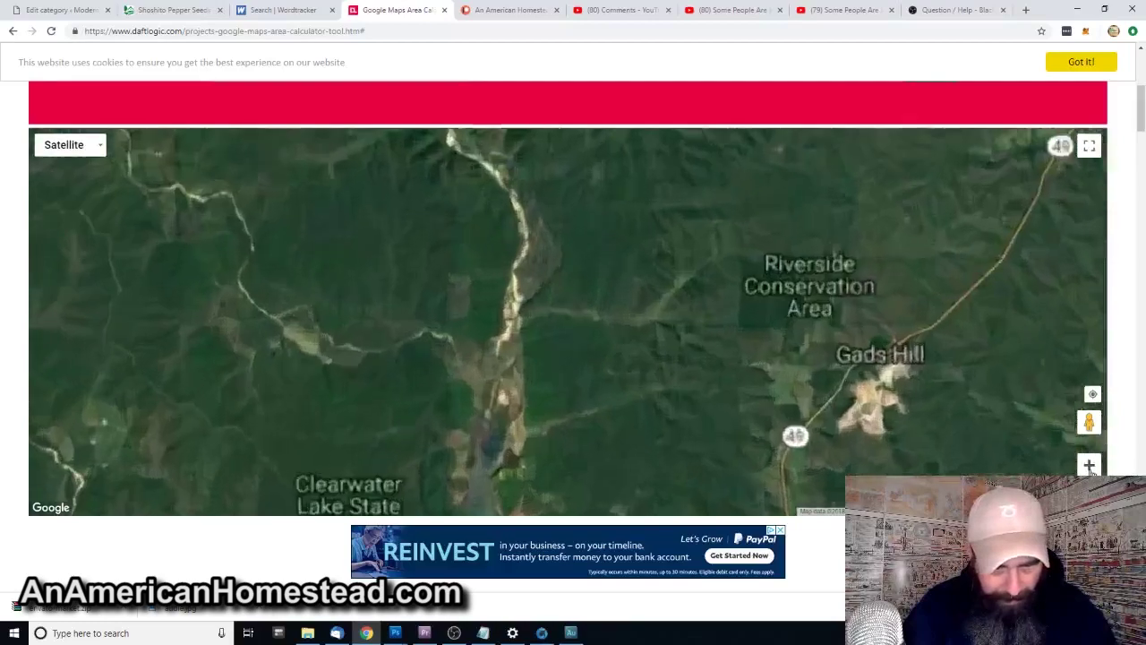
{"action": "left_click_drag", "start_coordinate": [309, 340], "coordinate": [956, 278]}
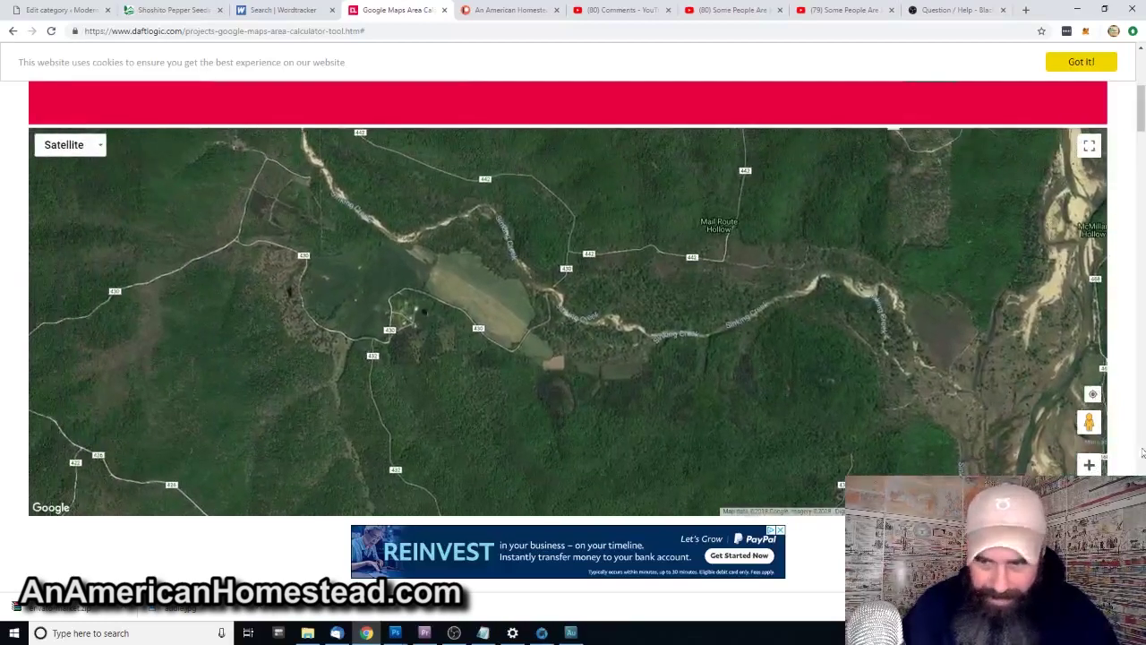
{"action": "left_click", "coordinate": [1089, 464]}
{"action": "left_click", "coordinate": [1089, 464]}
{"action": "left_click_drag", "start_coordinate": [490, 423], "coordinate": [622, 435]}
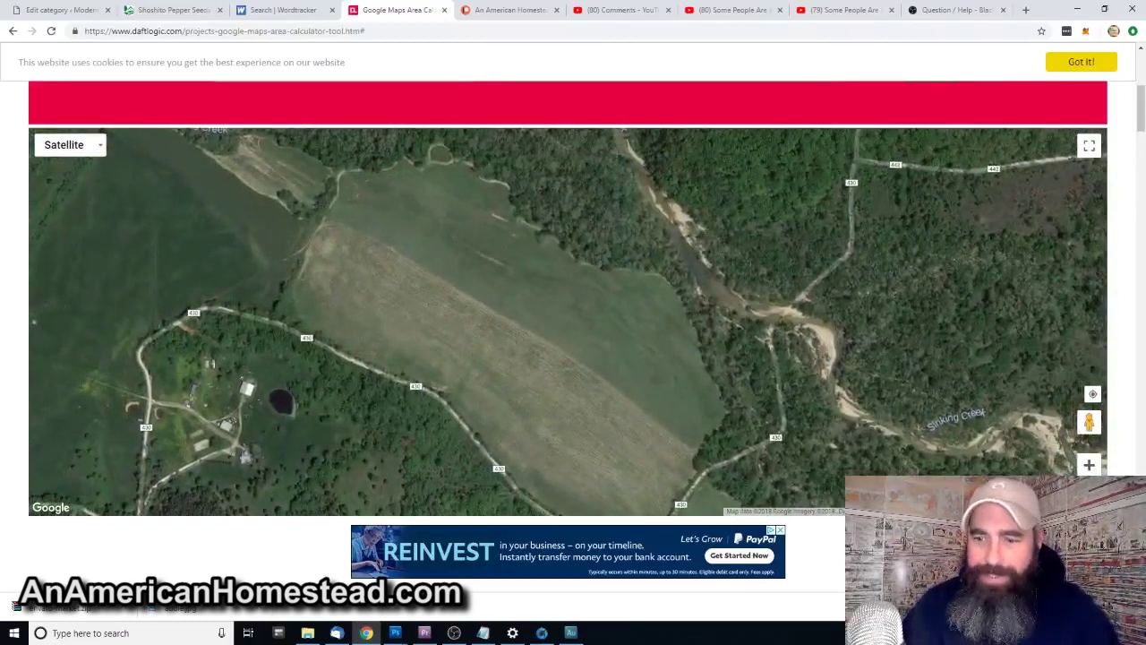
{"action": "left_click", "coordinate": [1088, 492]}
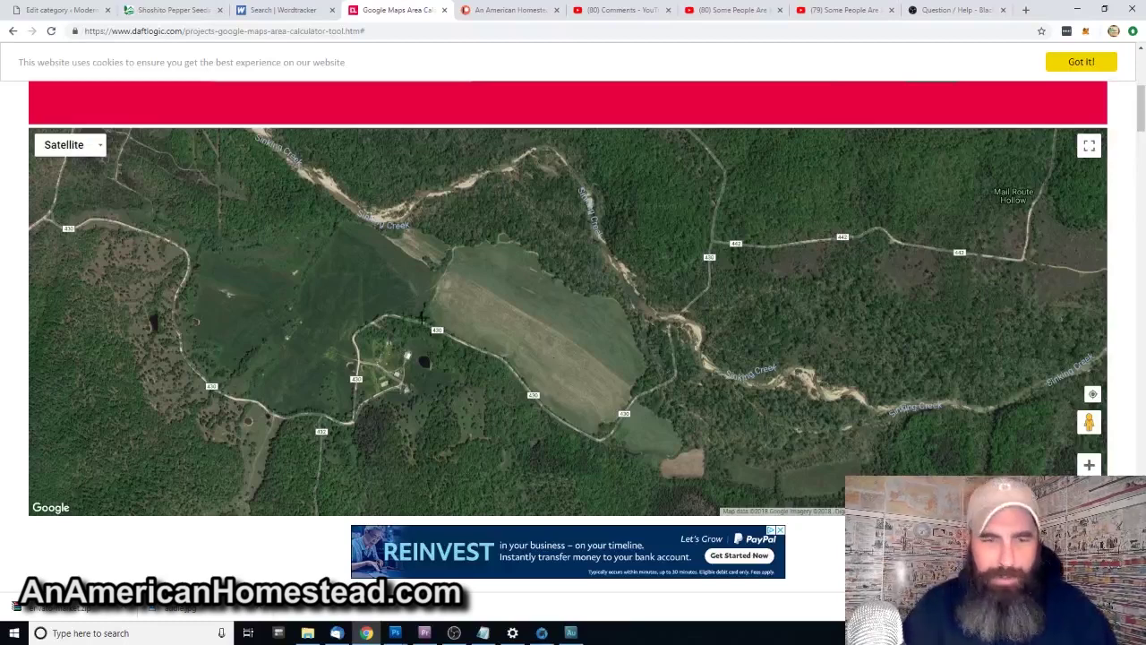
- Place outline points from the field's corner along its top edge
{"action": "left_click", "coordinate": [430, 312]}
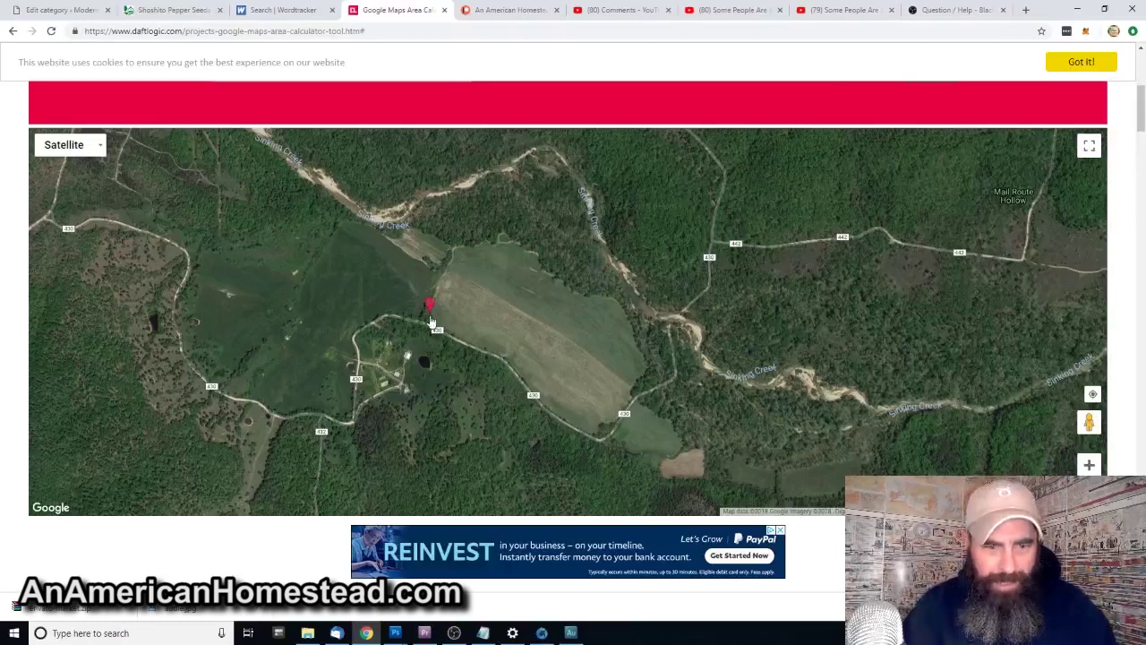
{"action": "left_click", "coordinate": [453, 257]}
{"action": "left_click", "coordinate": [466, 242]}
{"action": "left_click", "coordinate": [484, 238]}
{"action": "left_click", "coordinate": [491, 242]}
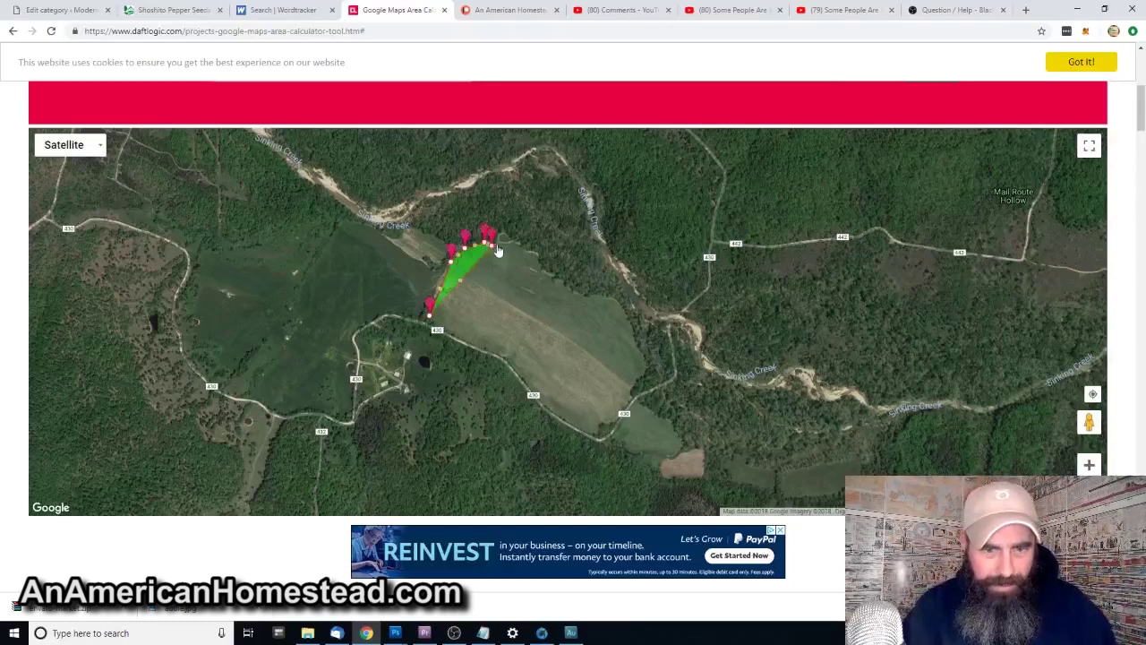
{"action": "left_click", "coordinate": [502, 234]}
{"action": "left_click", "coordinate": [516, 241]}
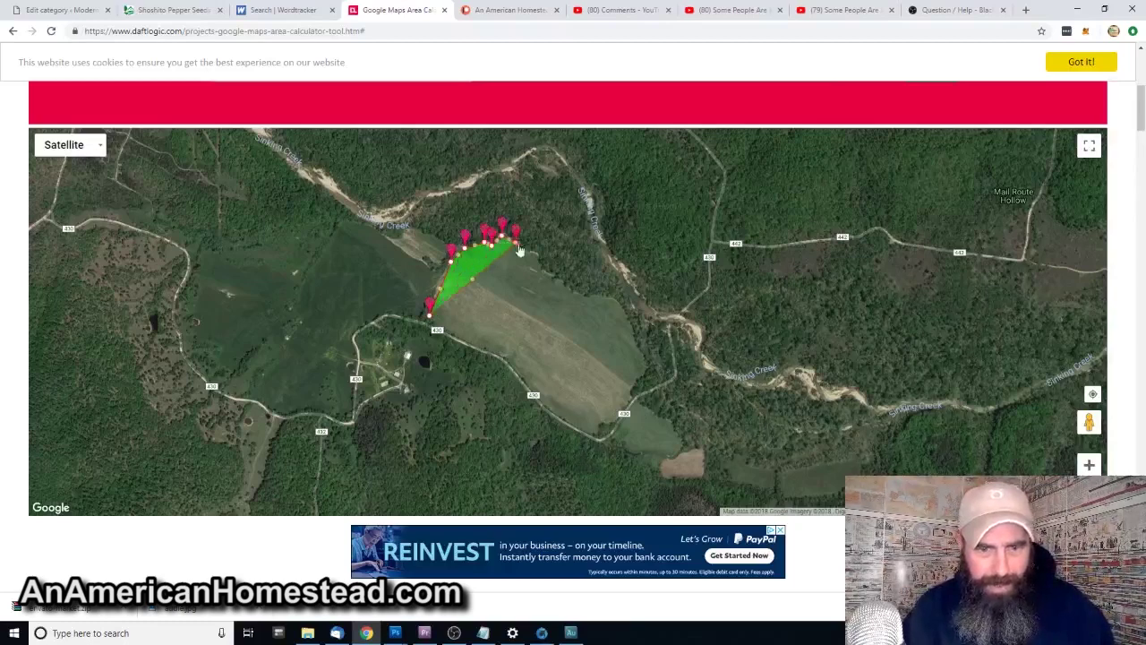
{"action": "left_click", "coordinate": [532, 254]}
{"action": "left_click", "coordinate": [541, 259]}
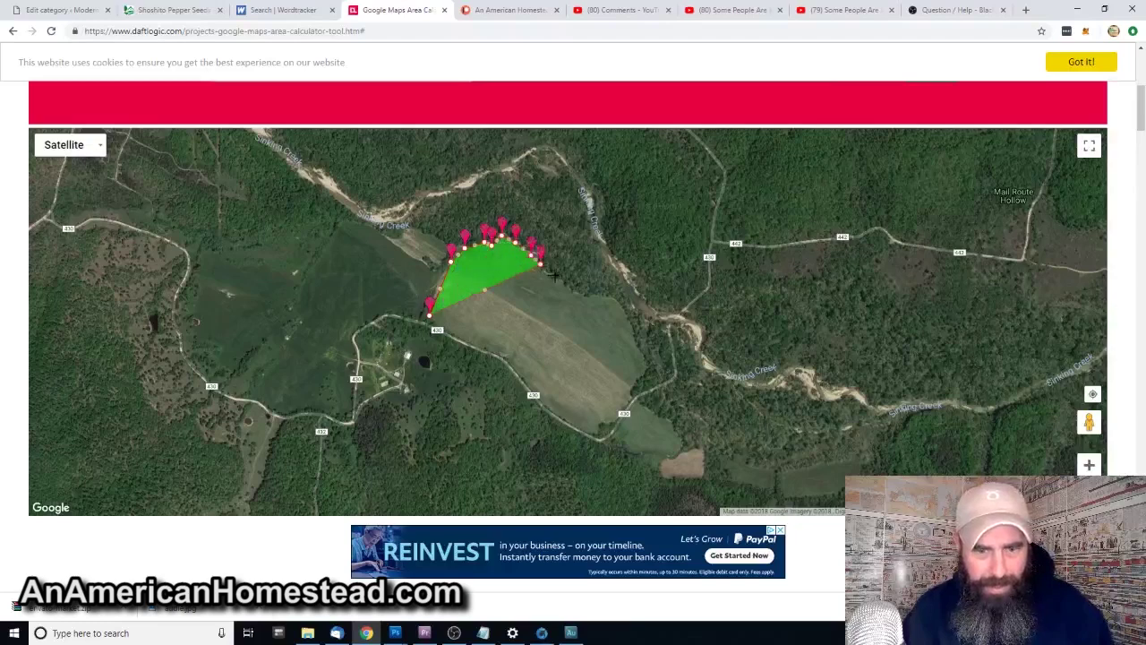
{"action": "left_click", "coordinate": [555, 278]}
{"action": "left_click", "coordinate": [571, 287]}
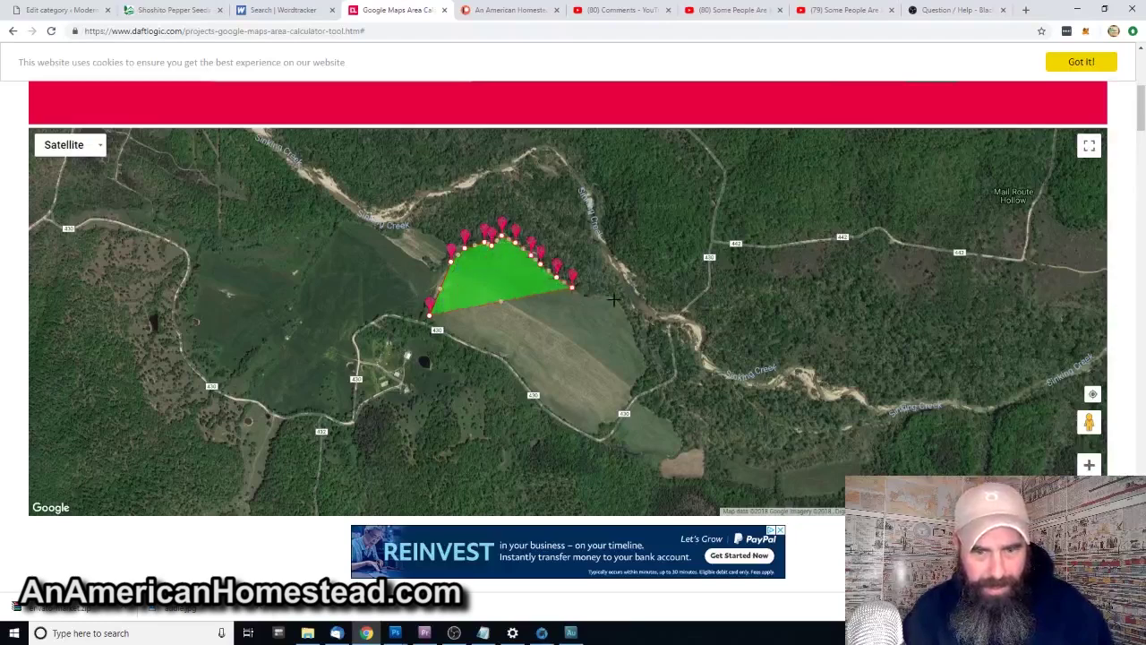
{"action": "left_click", "coordinate": [582, 292]}
{"action": "left_click", "coordinate": [610, 298]}
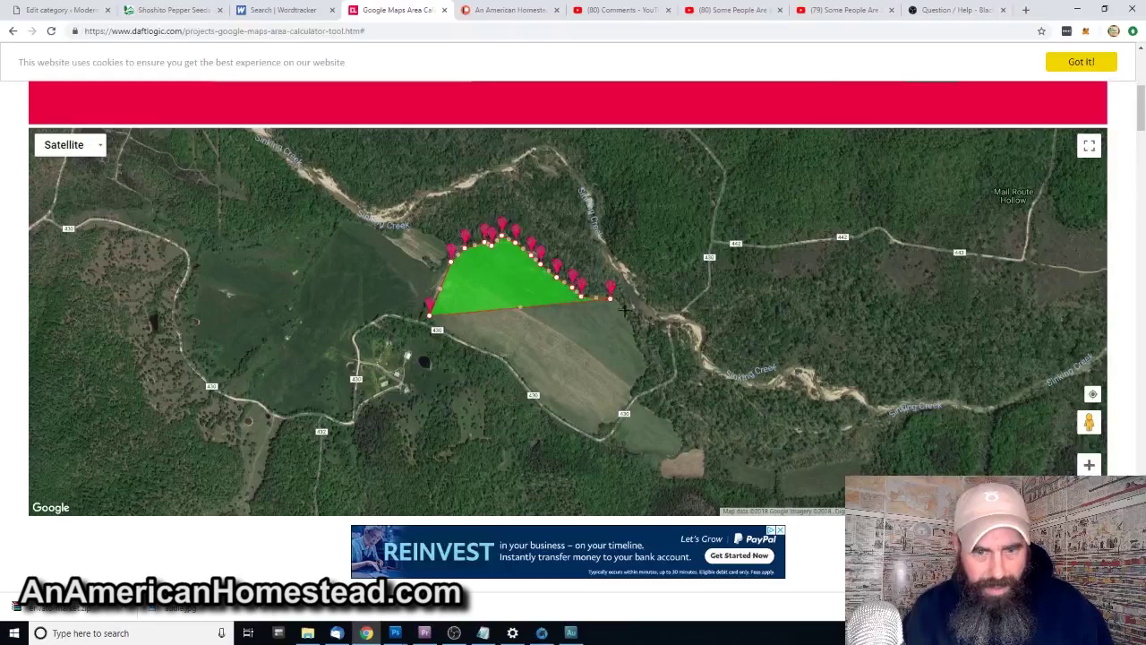
- Continue the outline down the right edge, around the bottom corner and up the lower-left edge
{"action": "left_click", "coordinate": [636, 343]}
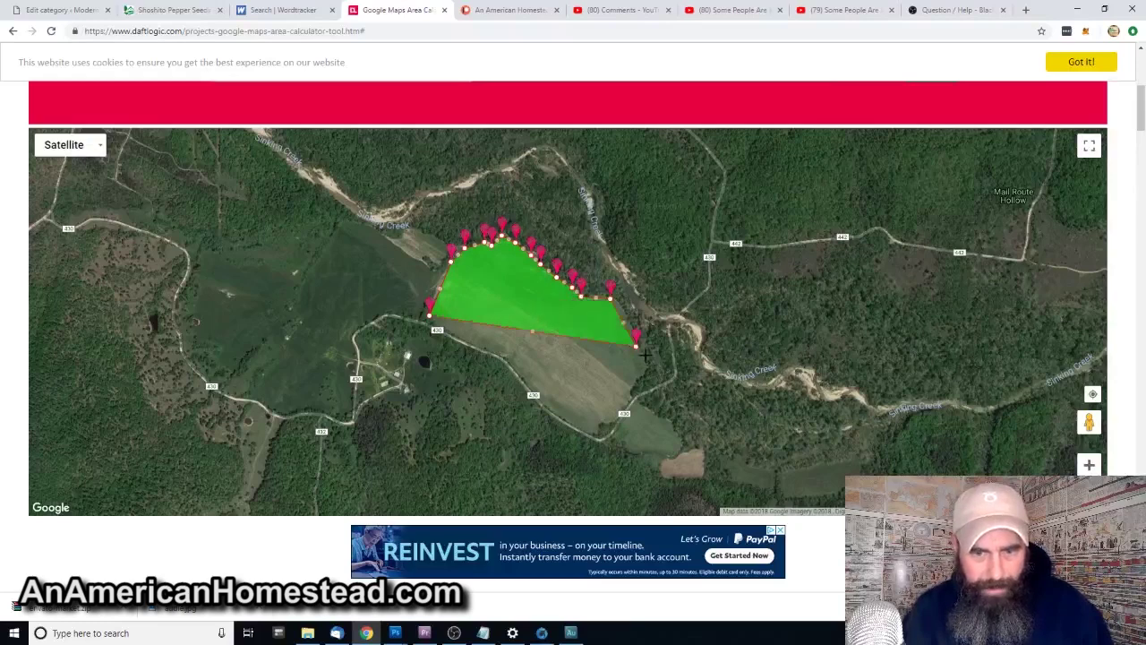
{"action": "left_click", "coordinate": [643, 365]}
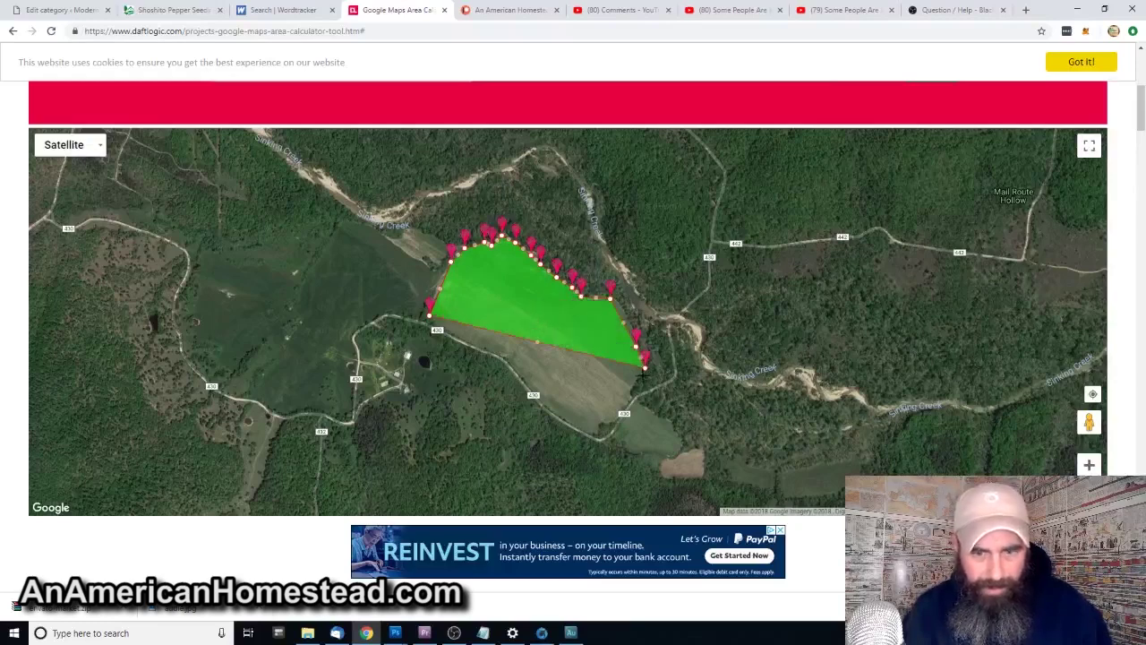
{"action": "left_click", "coordinate": [635, 384]}
{"action": "left_click", "coordinate": [625, 408]}
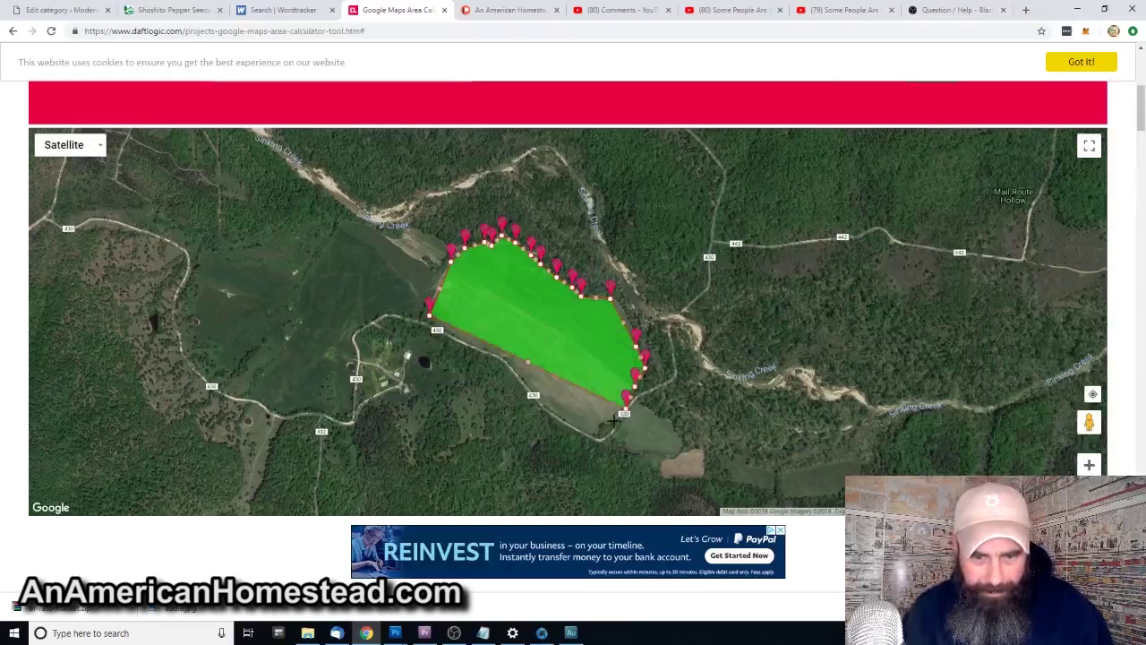
{"action": "left_click", "coordinate": [602, 426]}
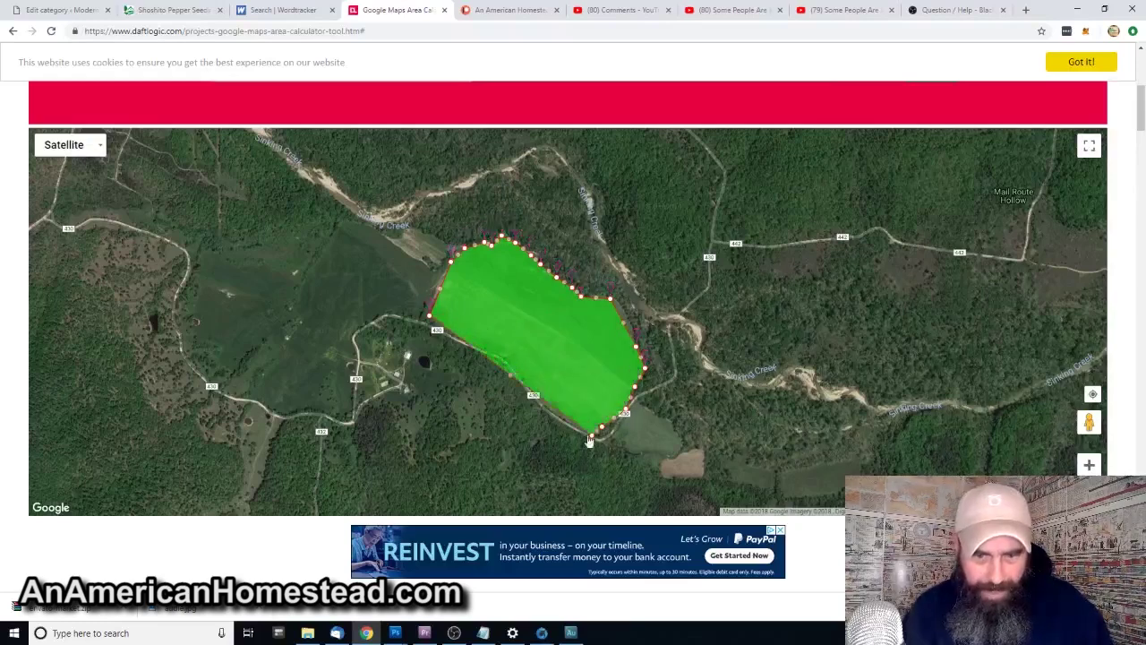
{"action": "left_click", "coordinate": [593, 435]}
{"action": "left_click", "coordinate": [540, 397]}
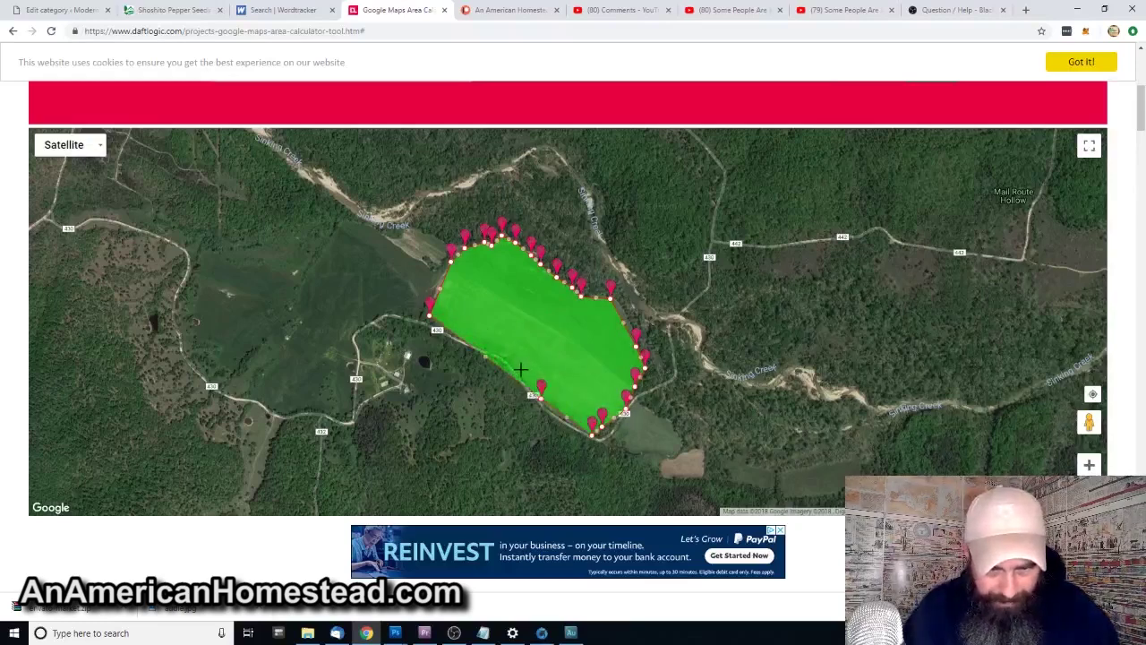
{"action": "left_click", "coordinate": [516, 363]}
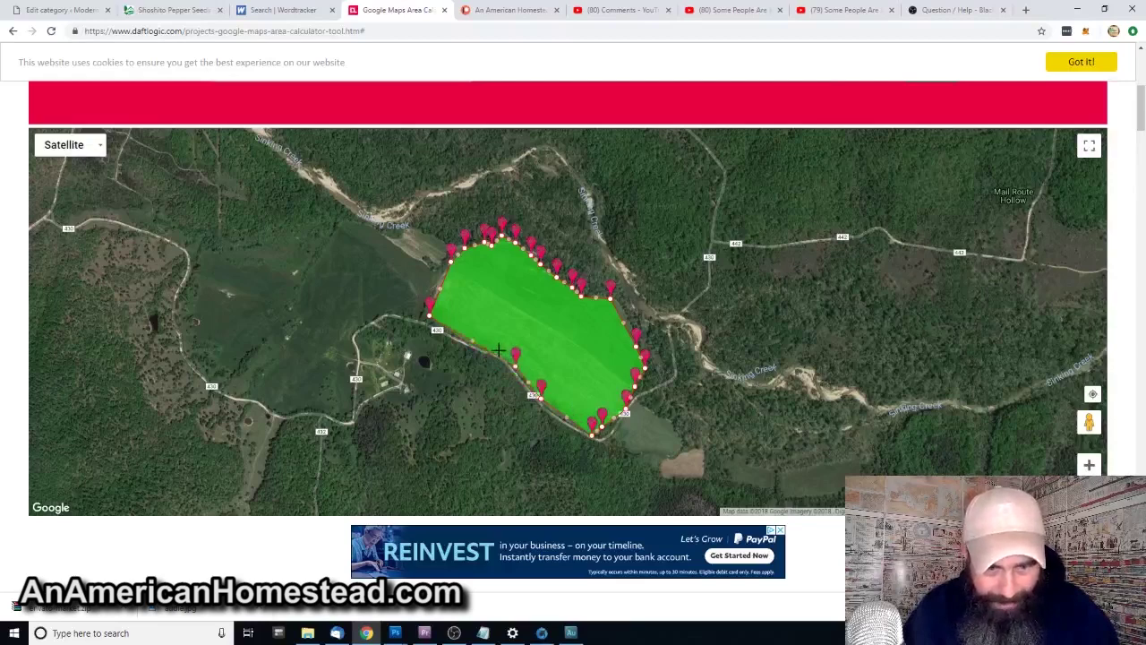
{"action": "left_click", "coordinate": [499, 349]}
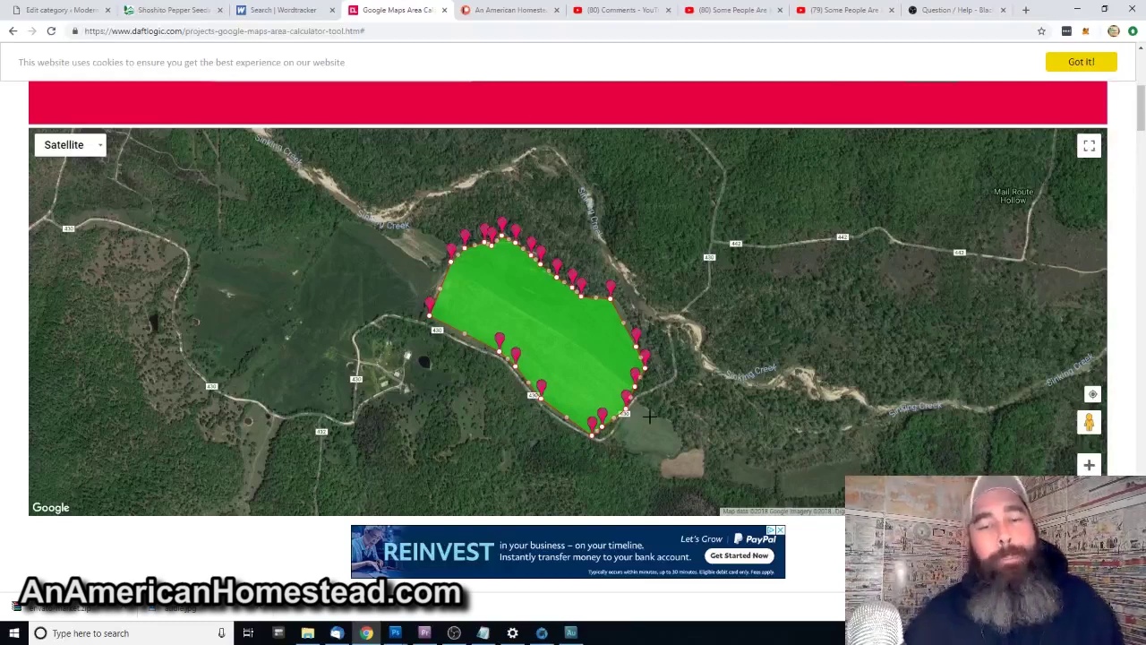
- Scroll to the output showing 221322.36 m², 54.69 acres (22.13 ha) and a 1976.261 m perimeter
{"action": "left_click_drag", "start_coordinate": [1142, 126], "coordinate": [1142, 139]}
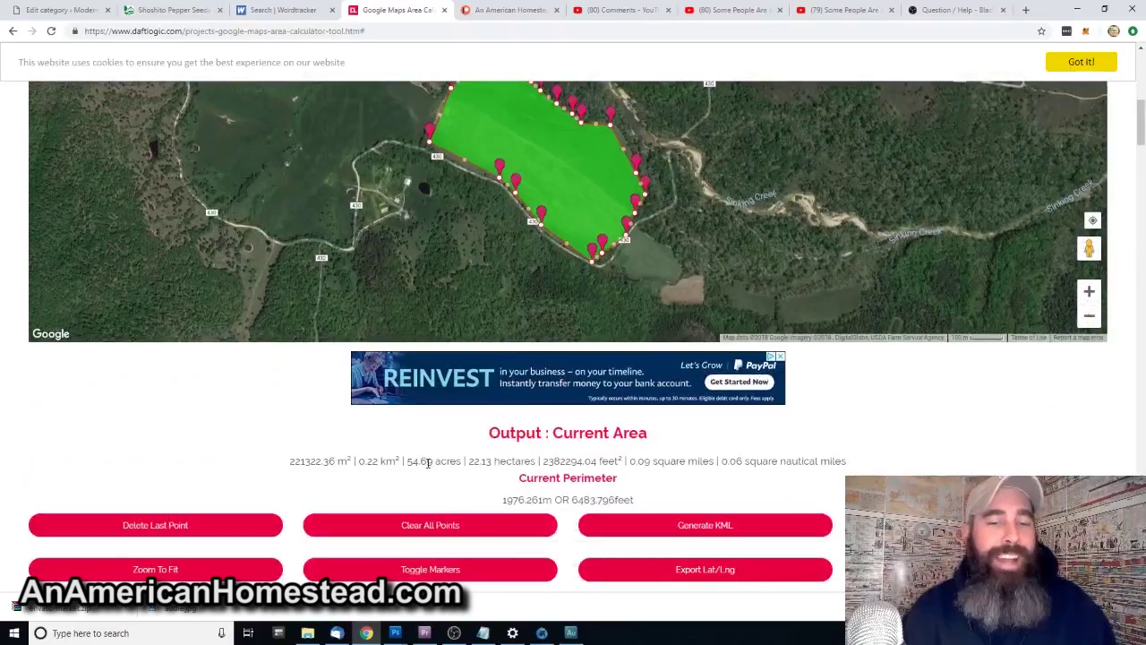
{"action": "left_click_drag", "start_coordinate": [1141, 132], "coordinate": [1141, 124]}
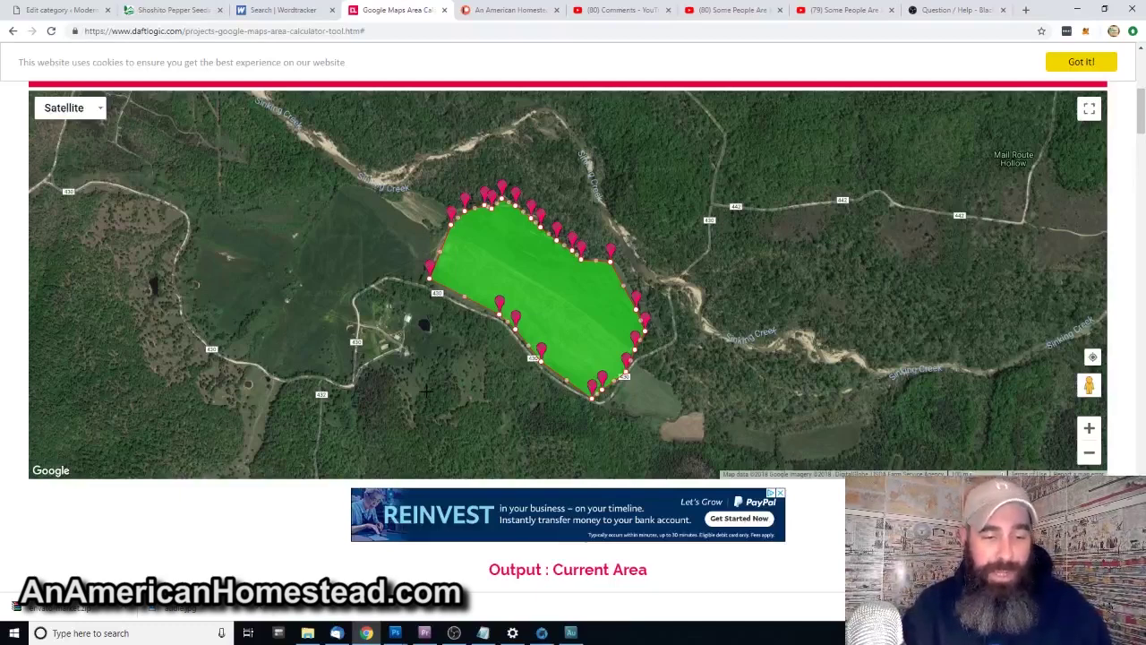
{"action": "left_click", "coordinate": [383, 361]}
{"action": "scroll", "coordinate": [1140, 125], "scroll_direction": "down", "scroll_amount": 2}
{"action": "scroll", "coordinate": [1140, 125], "scroll_direction": "down", "scroll_amount": 3}
{"action": "scroll", "coordinate": [1140, 126], "scroll_direction": "up", "scroll_amount": 1}
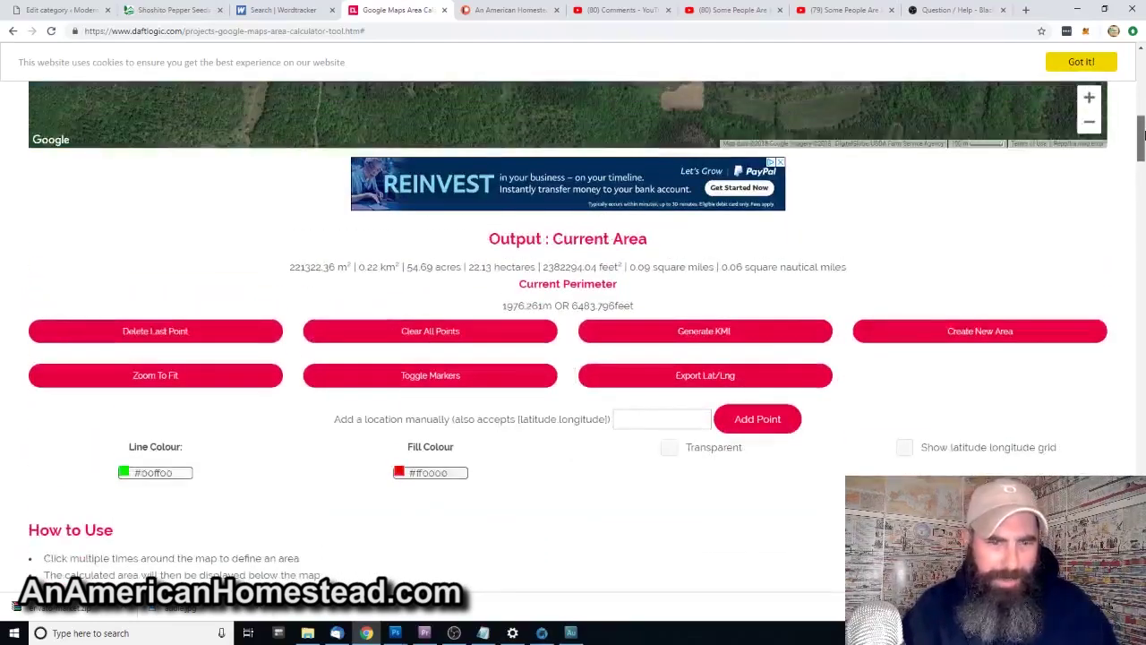
- Clear the field outline and trace a new six-corner plot measuring 19.82 acres (8.02 ha)
{"action": "left_click", "coordinate": [417, 336]}
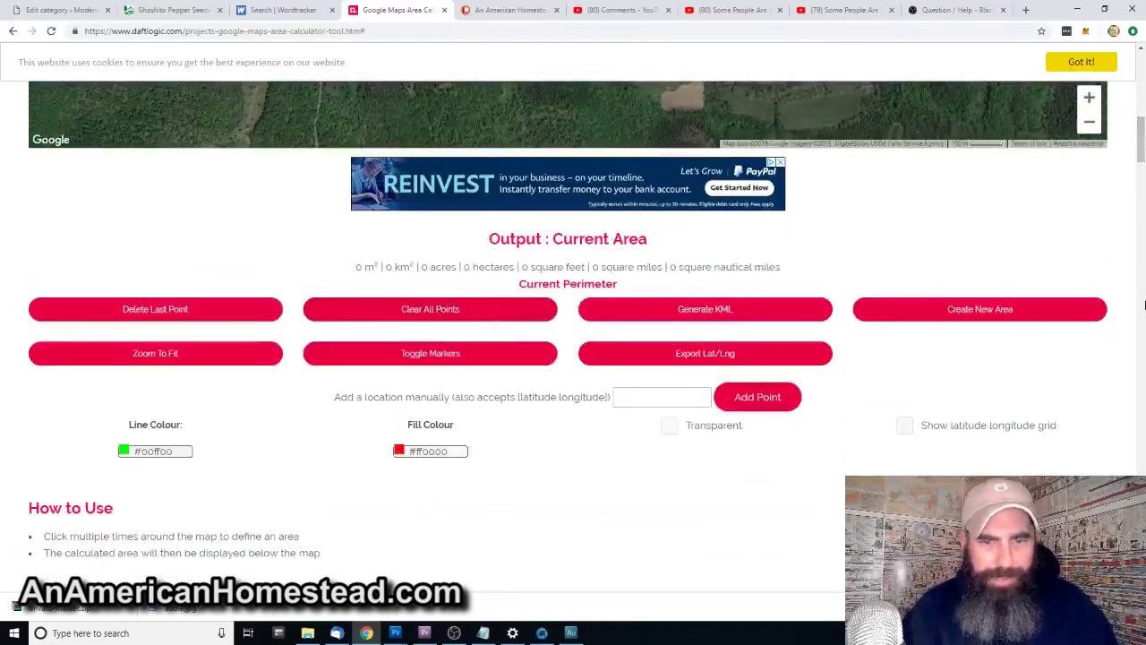
{"action": "scroll", "coordinate": [1140, 121], "scroll_direction": "up", "scroll_amount": 3}
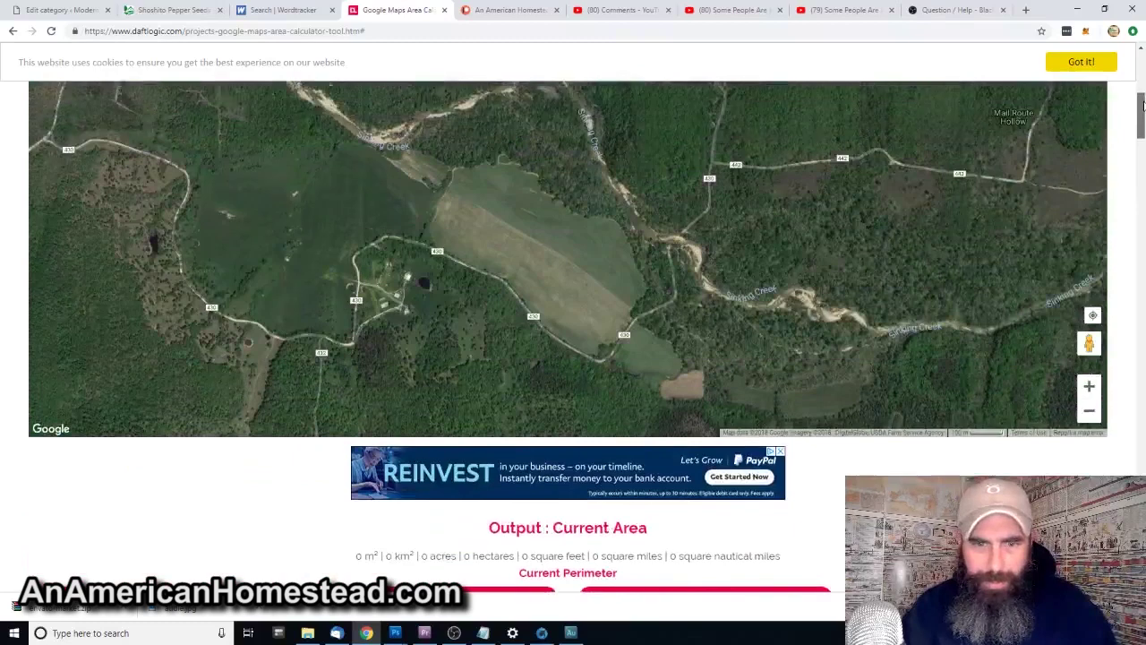
{"action": "left_click", "coordinate": [388, 311]}
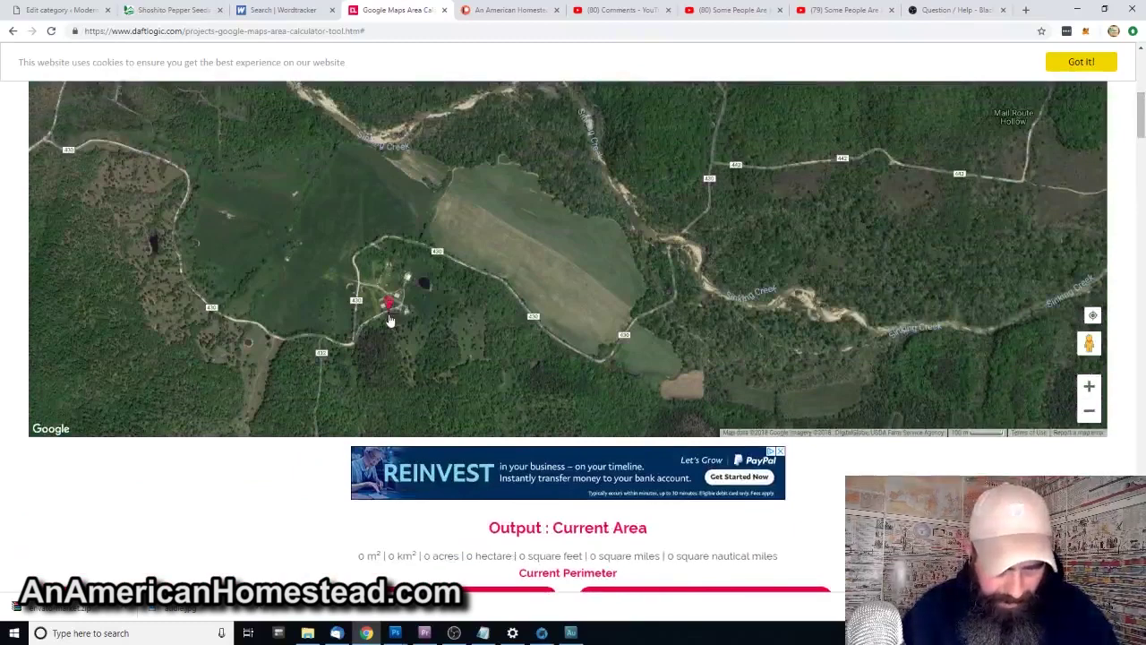
{"action": "left_click", "coordinate": [407, 383]}
{"action": "left_click", "coordinate": [483, 361]}
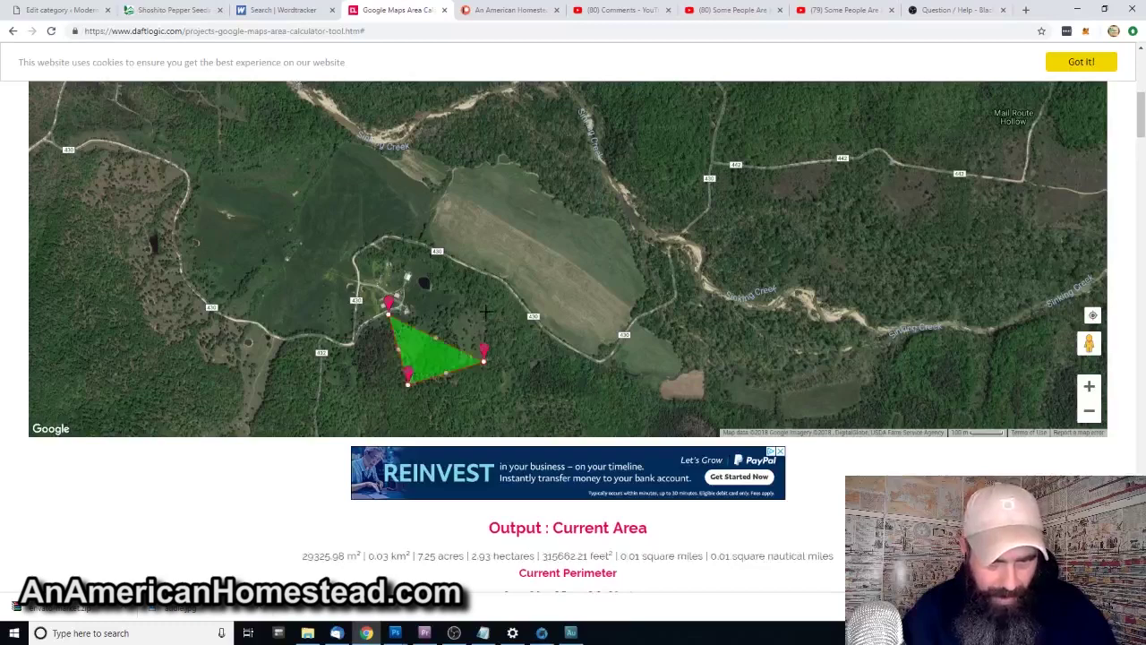
{"action": "left_click", "coordinate": [485, 311]}
{"action": "left_click", "coordinate": [445, 275]}
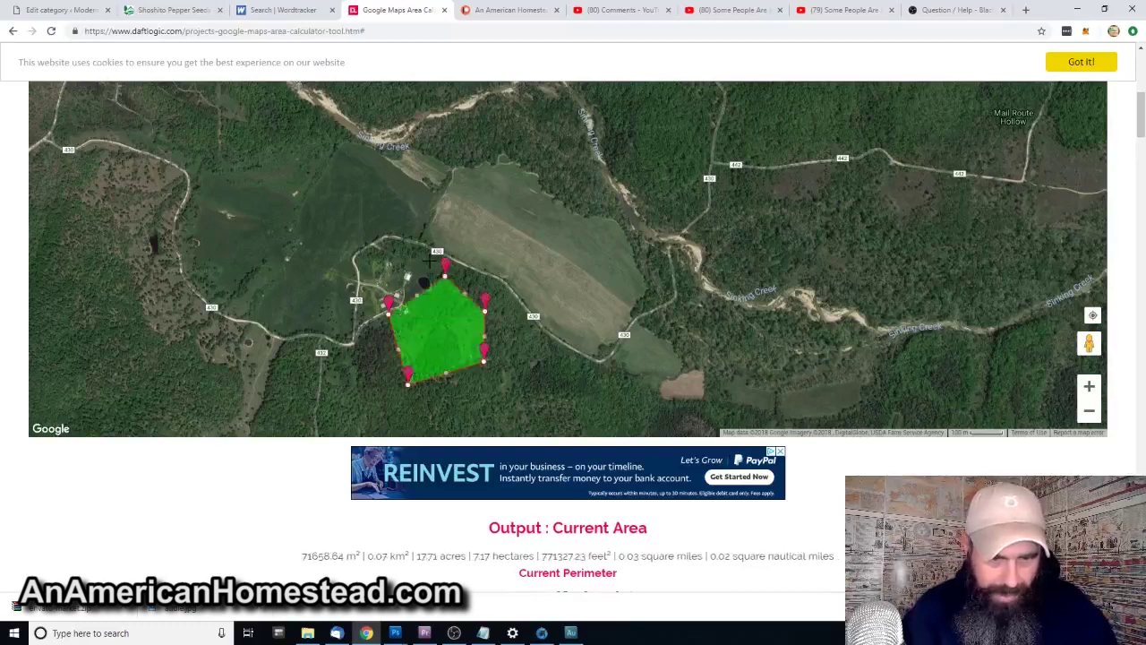
{"action": "left_click", "coordinate": [427, 258]}
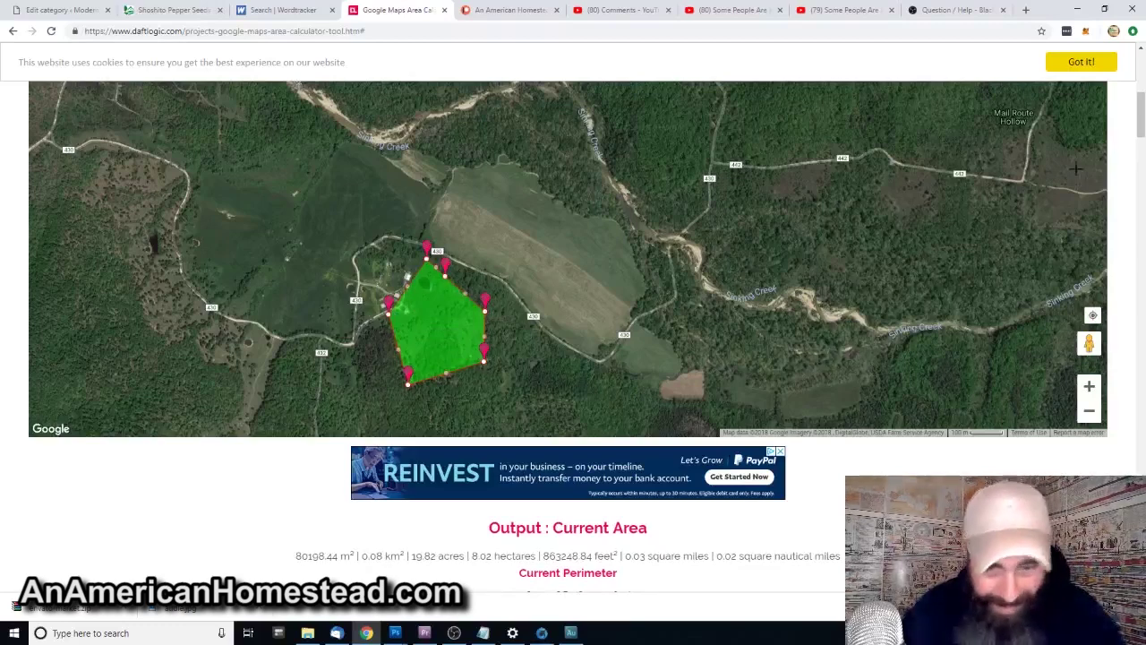
{"action": "scroll", "coordinate": [1142, 128], "scroll_direction": "down", "scroll_amount": 3}
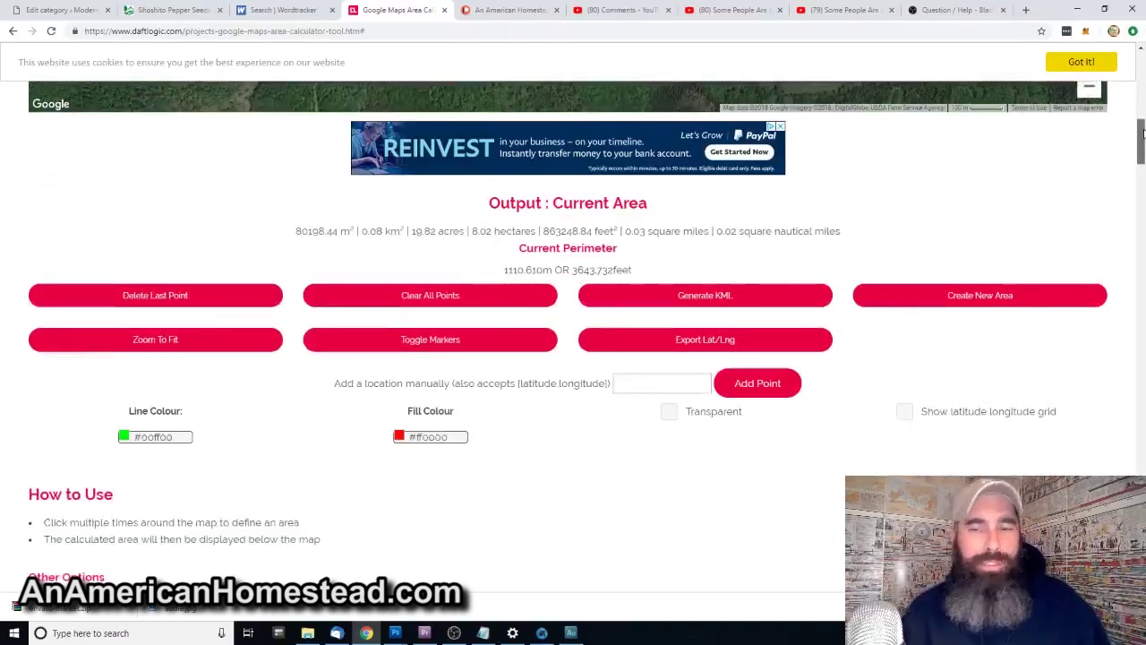
- Clear all points so the area reads zero and view the empty map
{"action": "left_click", "coordinate": [414, 295]}
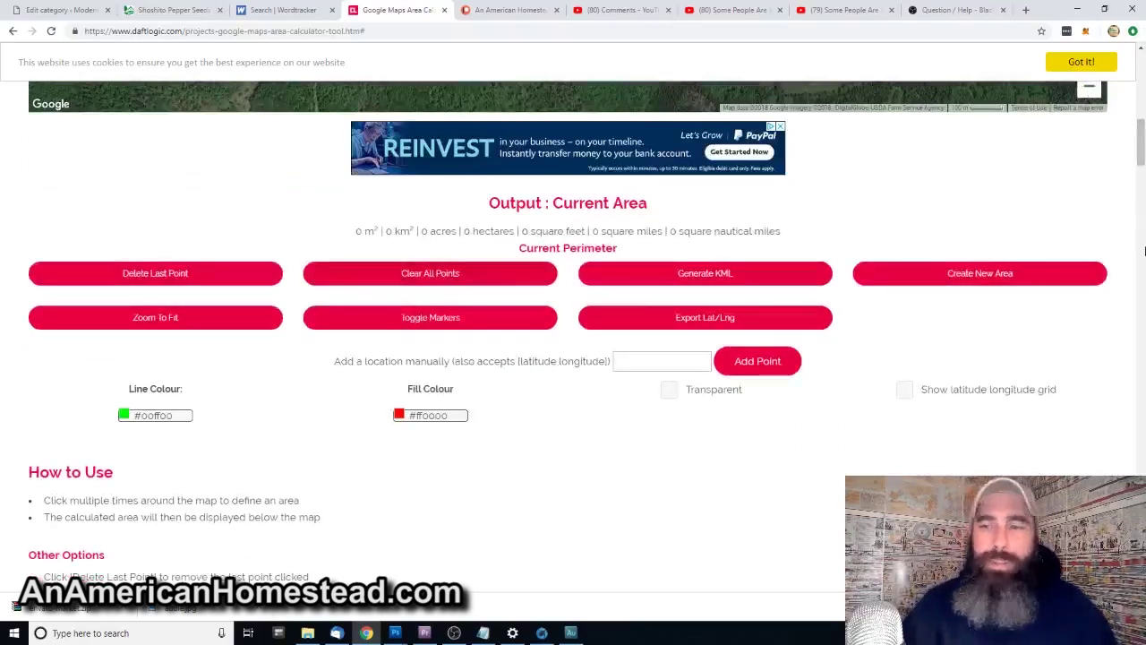
{"action": "scroll", "coordinate": [709, 261], "scroll_direction": "up", "scroll_amount": 4}
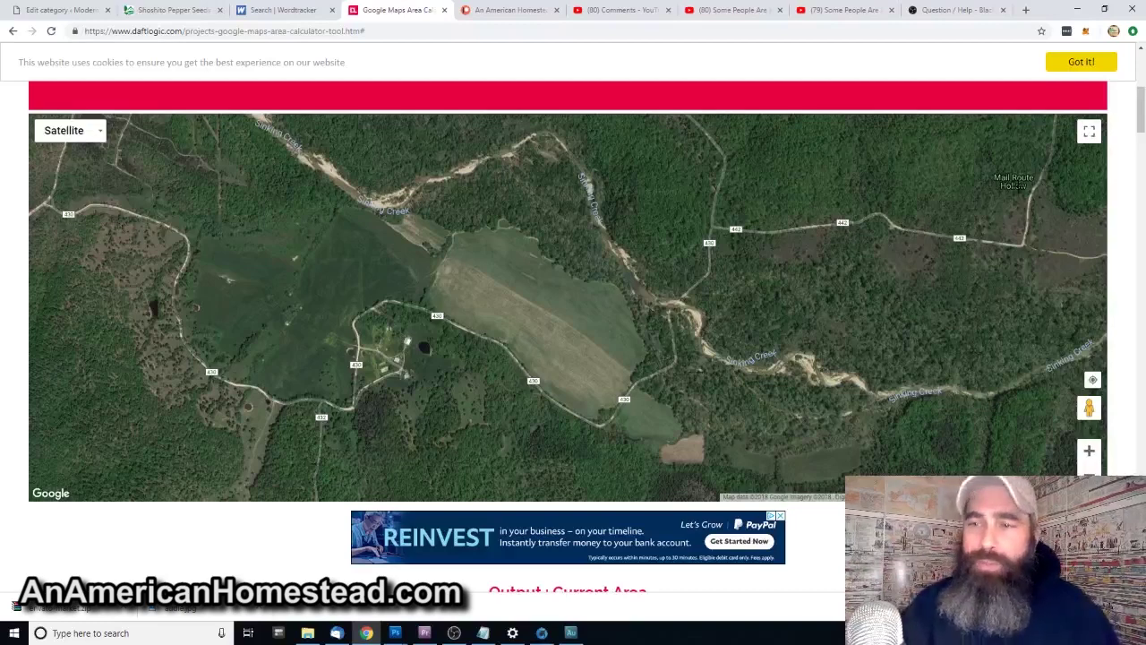
{"action": "scroll", "coordinate": [1141, 99], "scroll_direction": "up", "scroll_amount": 1}
{"action": "left_click_drag", "start_coordinate": [1142, 99], "coordinate": [1142, 53]}
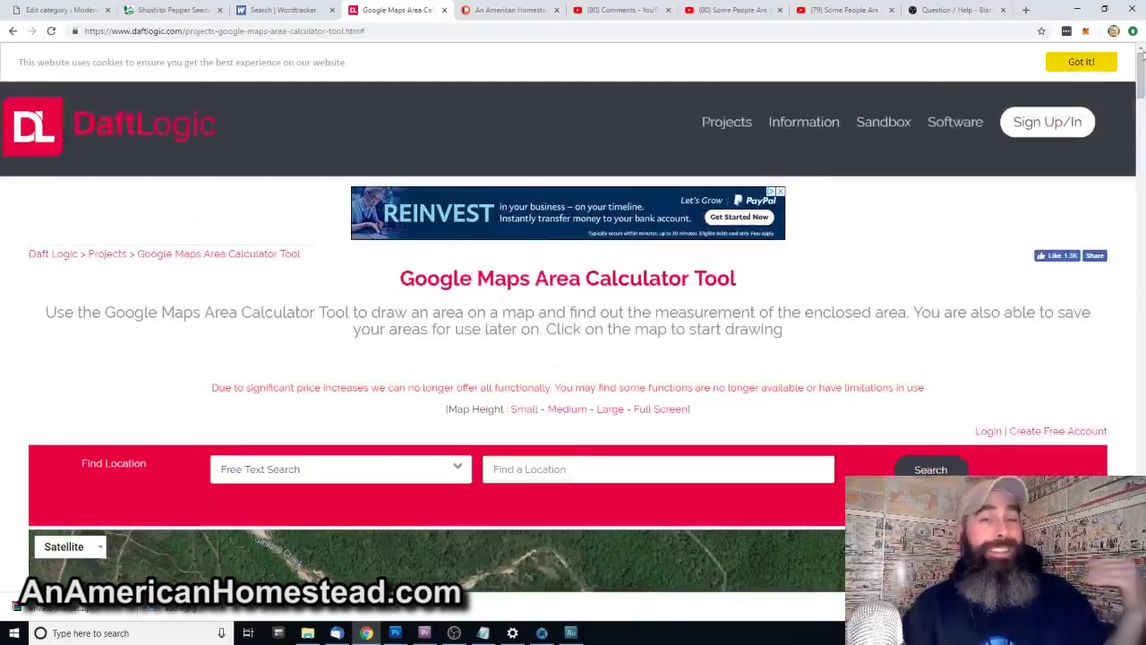